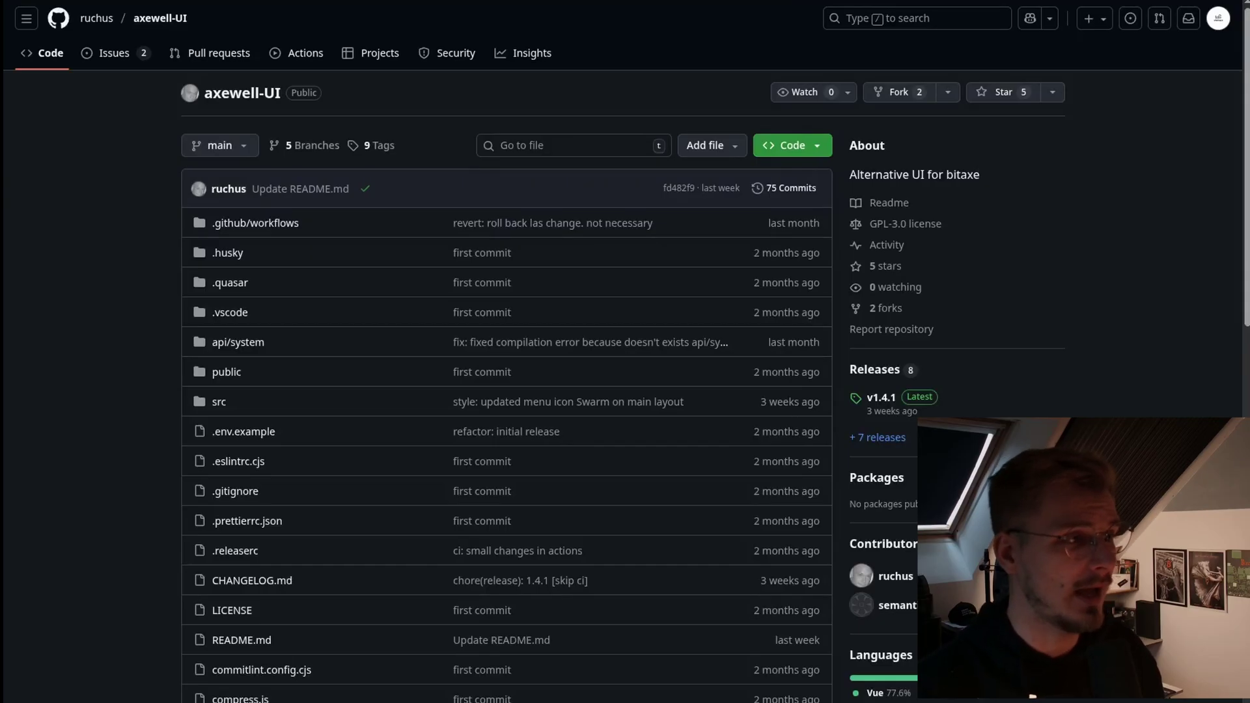
pyautogui.click(901, 396)
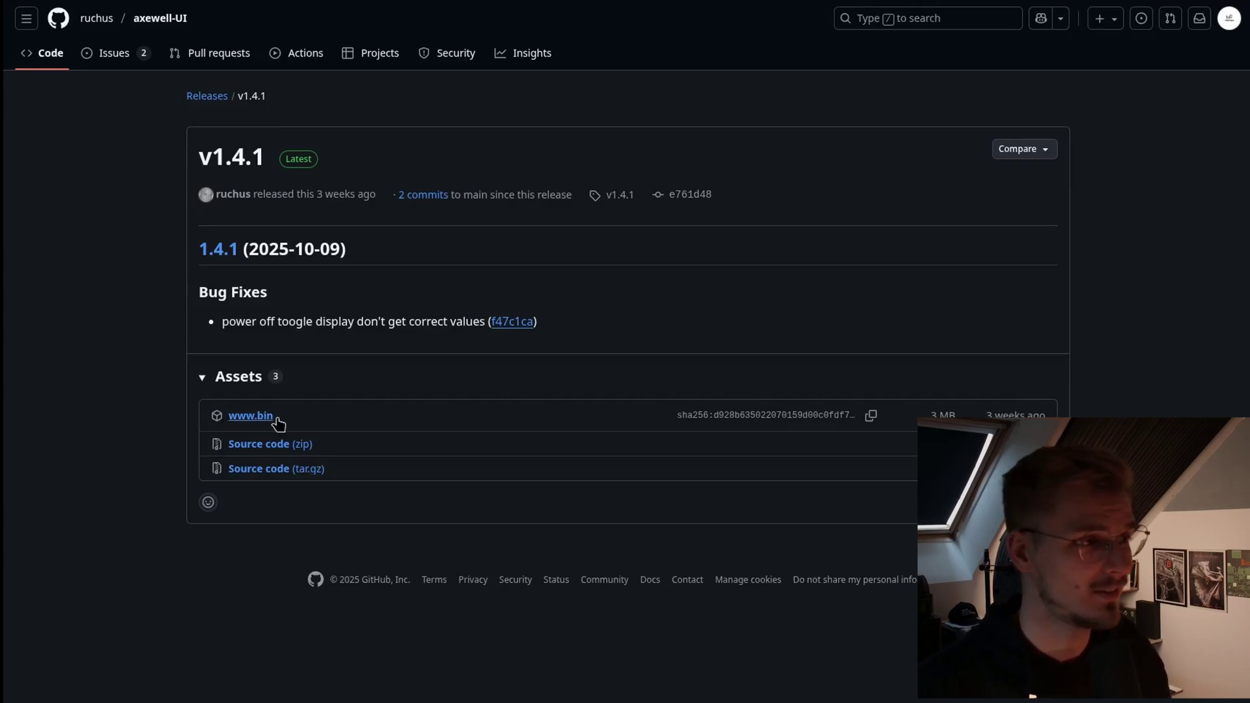
pyautogui.click(278, 423)
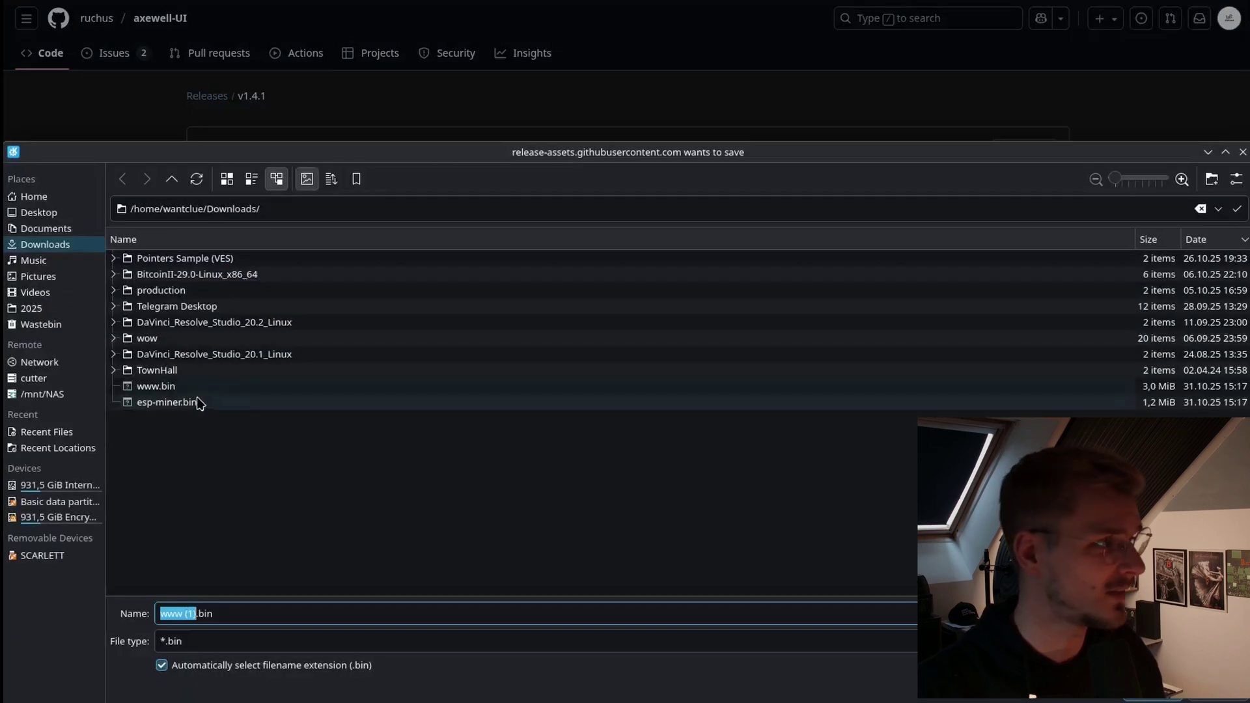
pyautogui.click(186, 387)
pyautogui.press('Return')
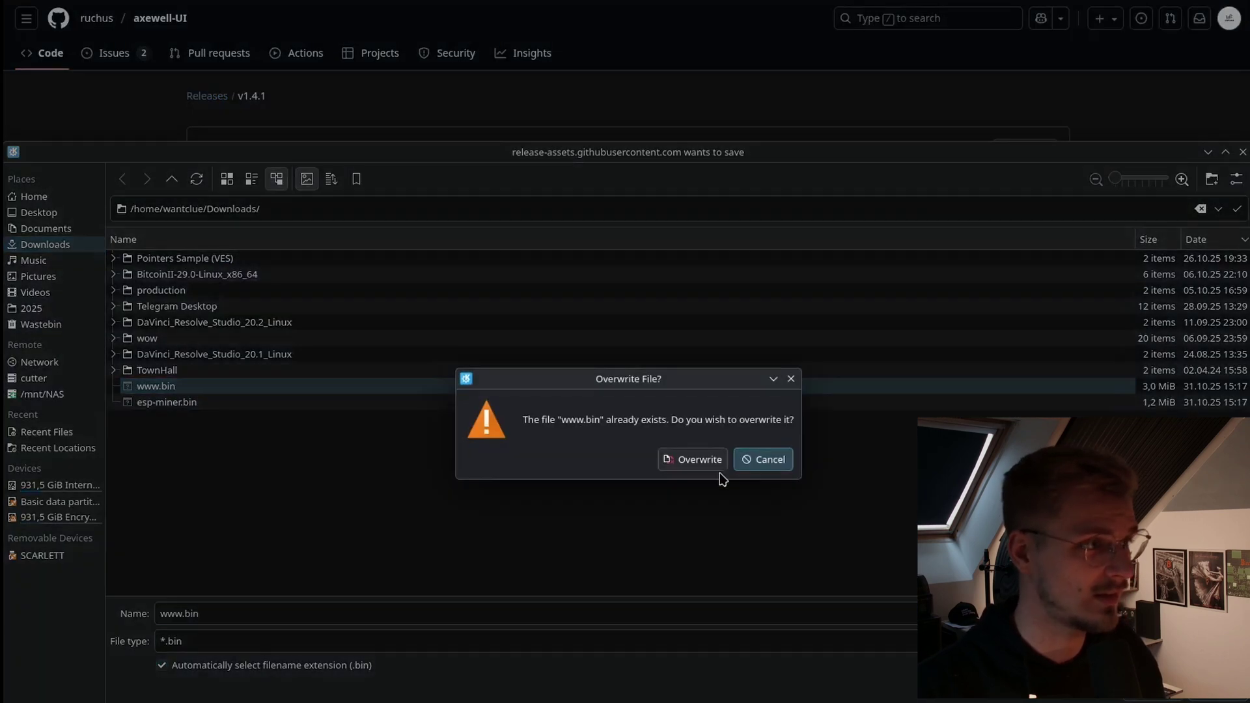
pyautogui.click(697, 460)
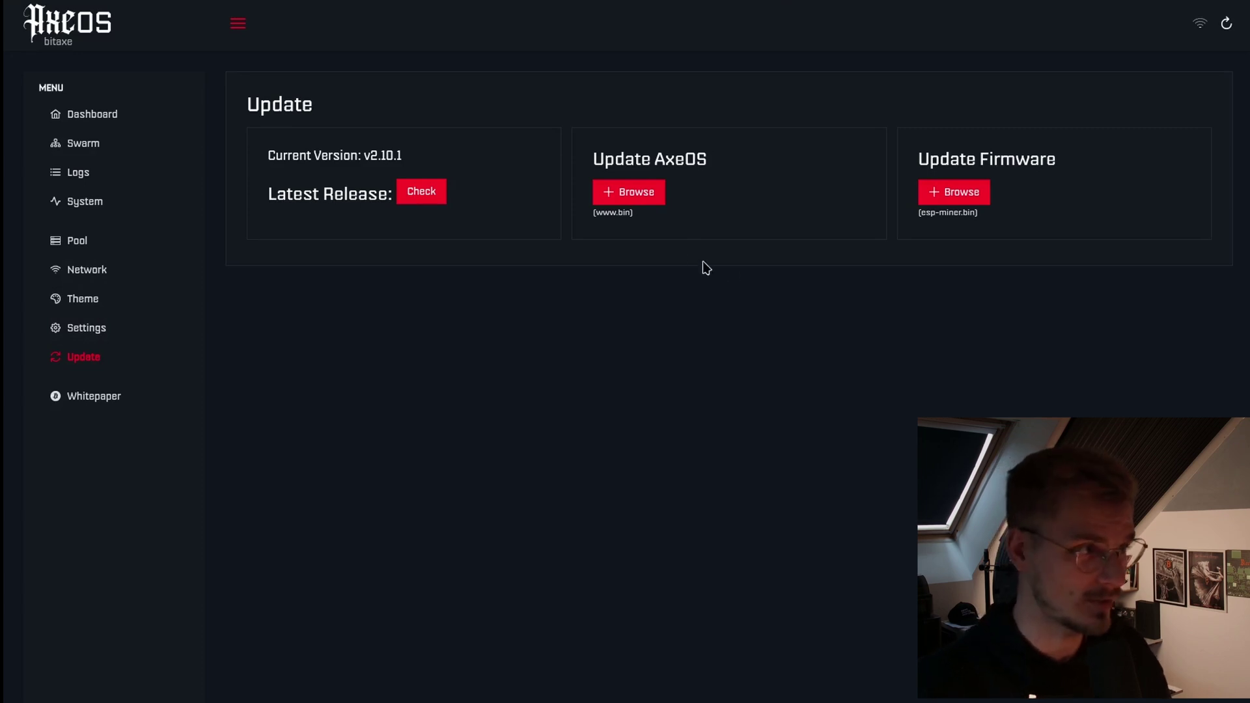
pyautogui.click(649, 207)
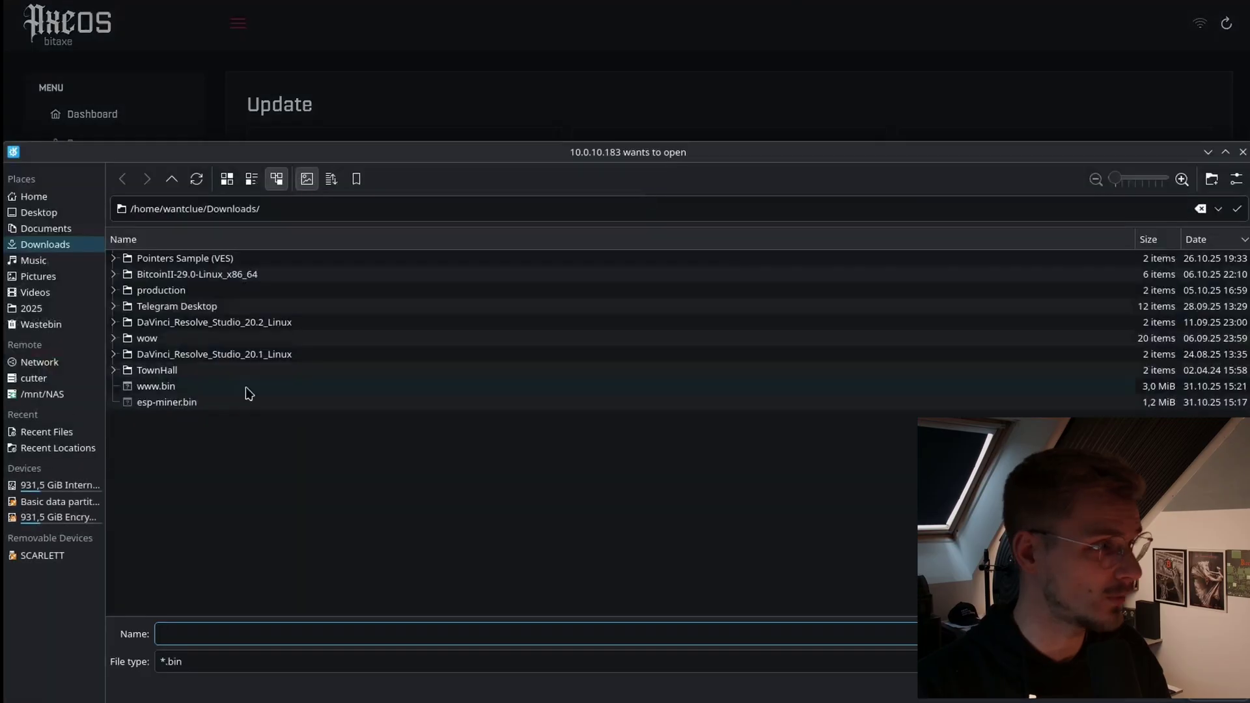
pyautogui.click(214, 387)
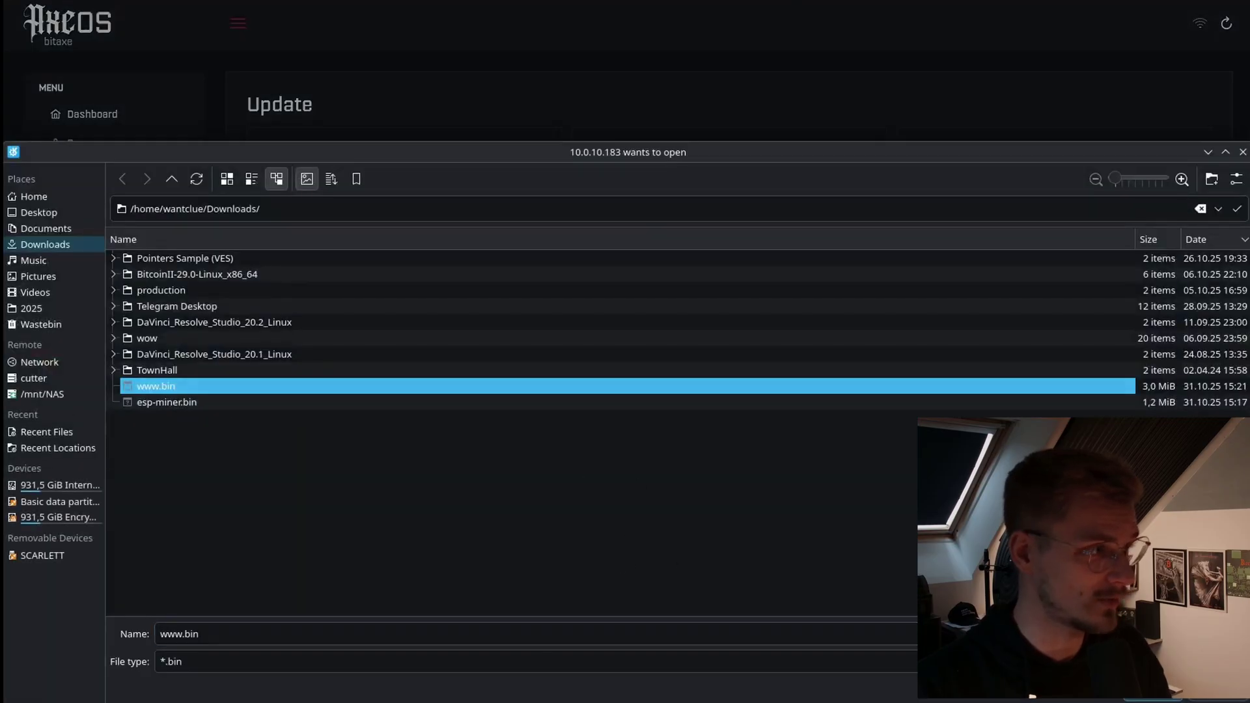
pyautogui.press('Return')
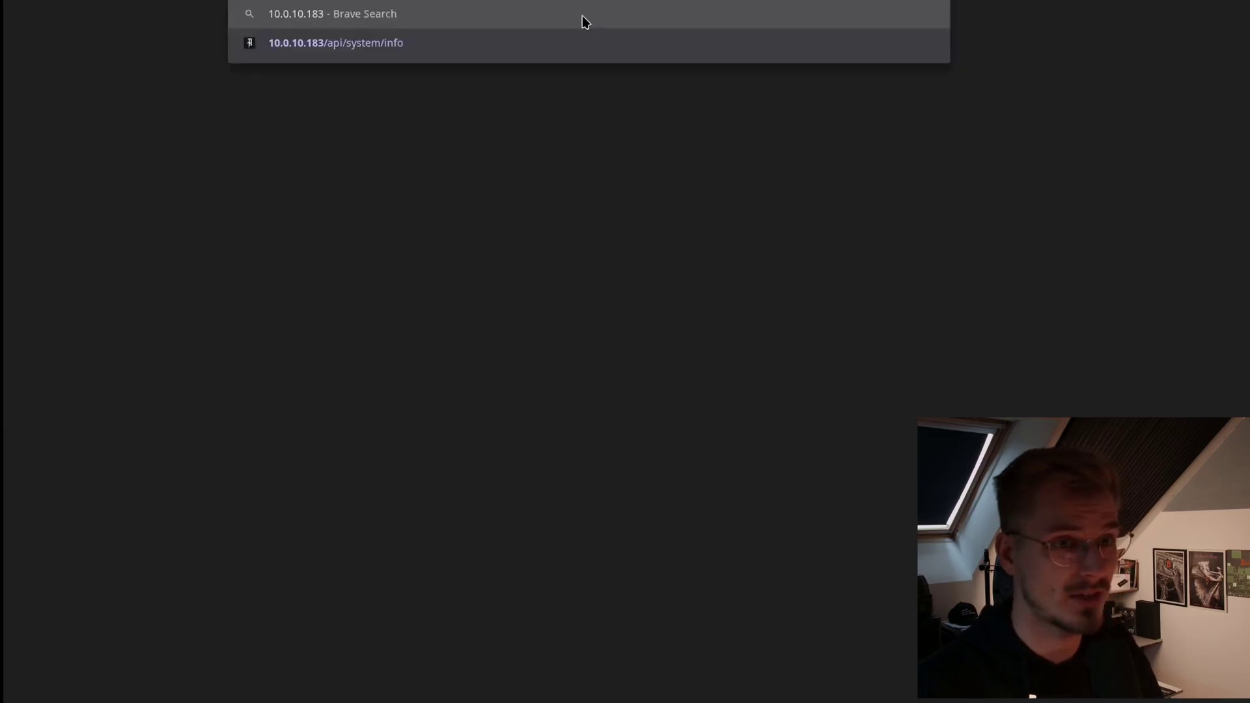
# Load the miner's address 10.0.10.183 to show the new Axewell dashboard
pyautogui.press('Return')
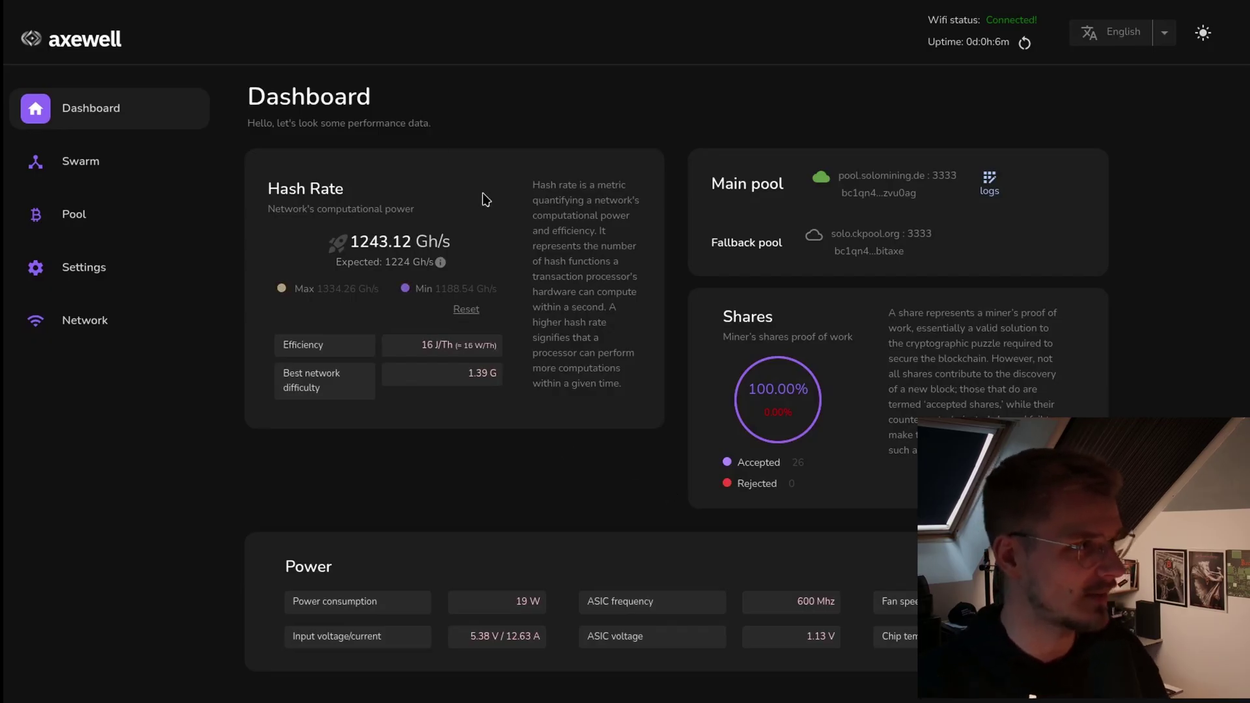
pyautogui.moveTo(350, 241); pyautogui.dragTo(439, 241)
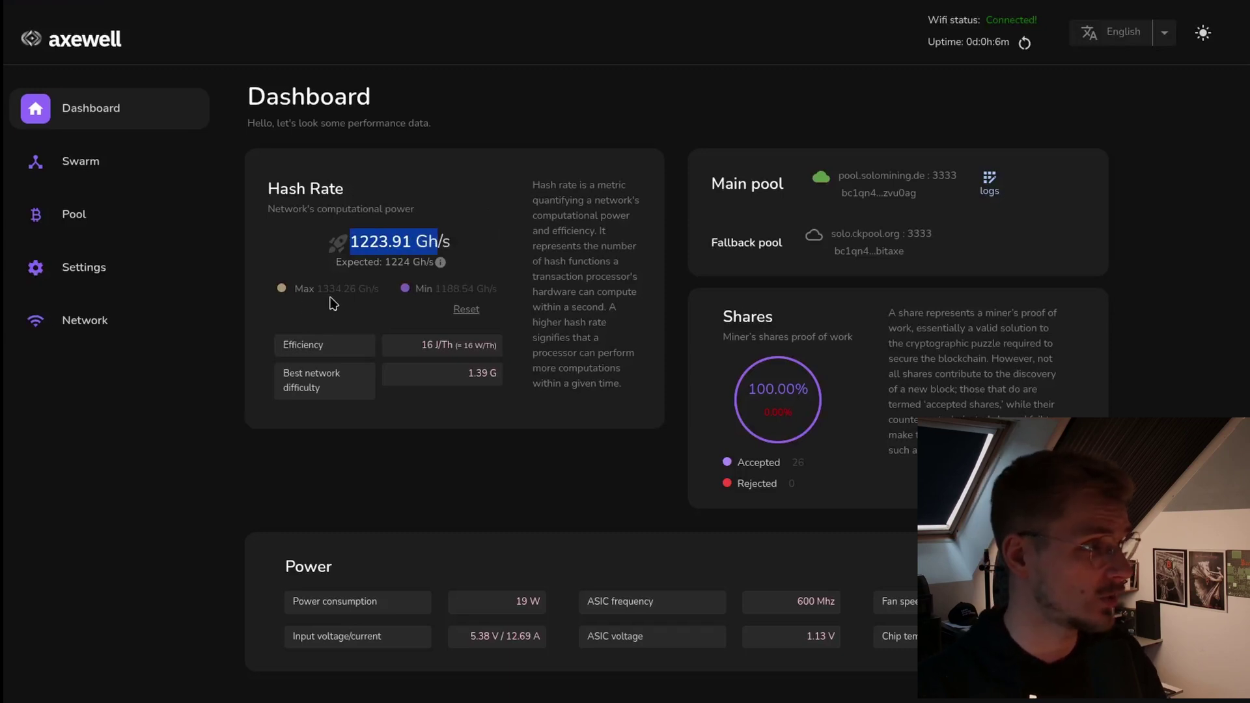
pyautogui.moveTo(319, 289); pyautogui.dragTo(491, 289)
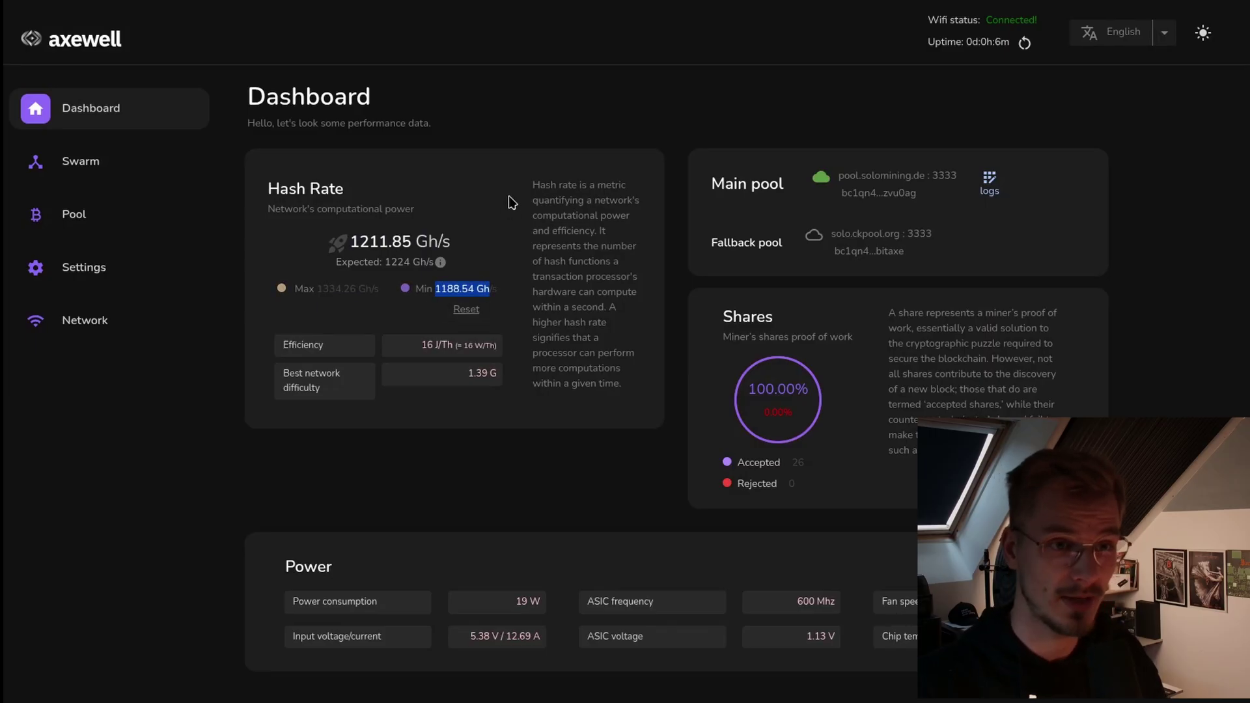
pyautogui.moveTo(422, 345); pyautogui.dragTo(485, 349)
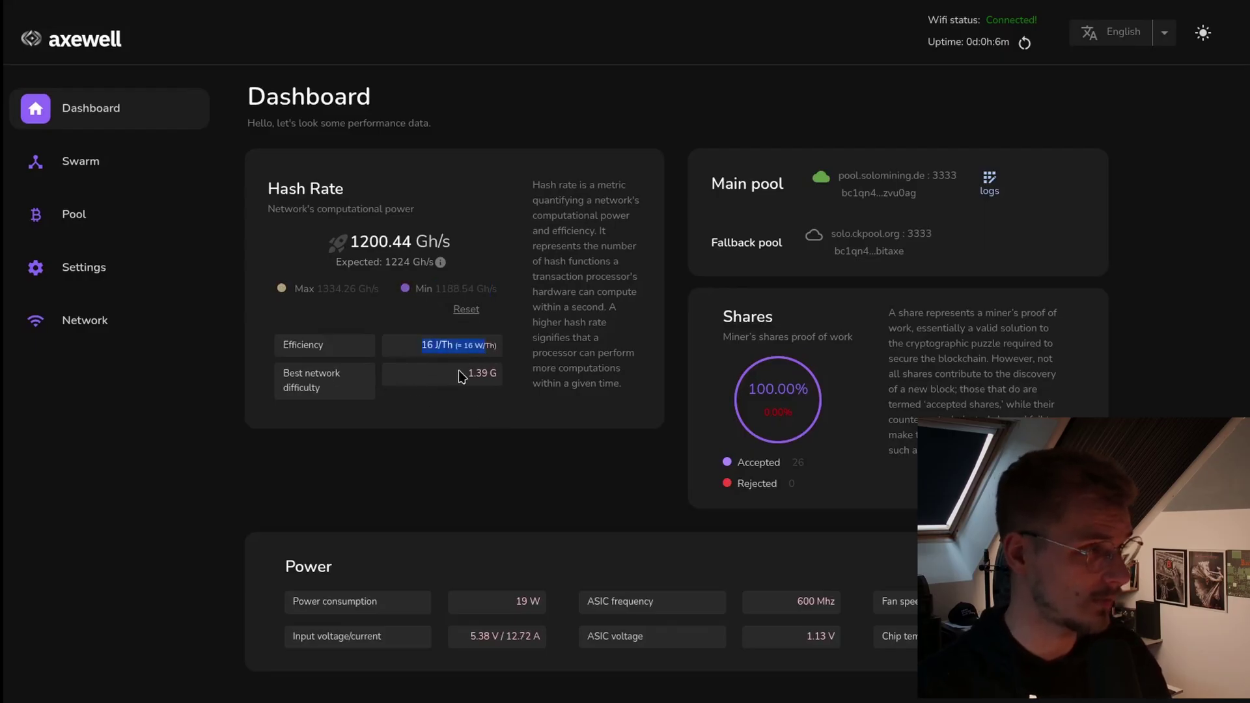
pyautogui.doubleClick(315, 374)
pyautogui.tripleClick(315, 374)
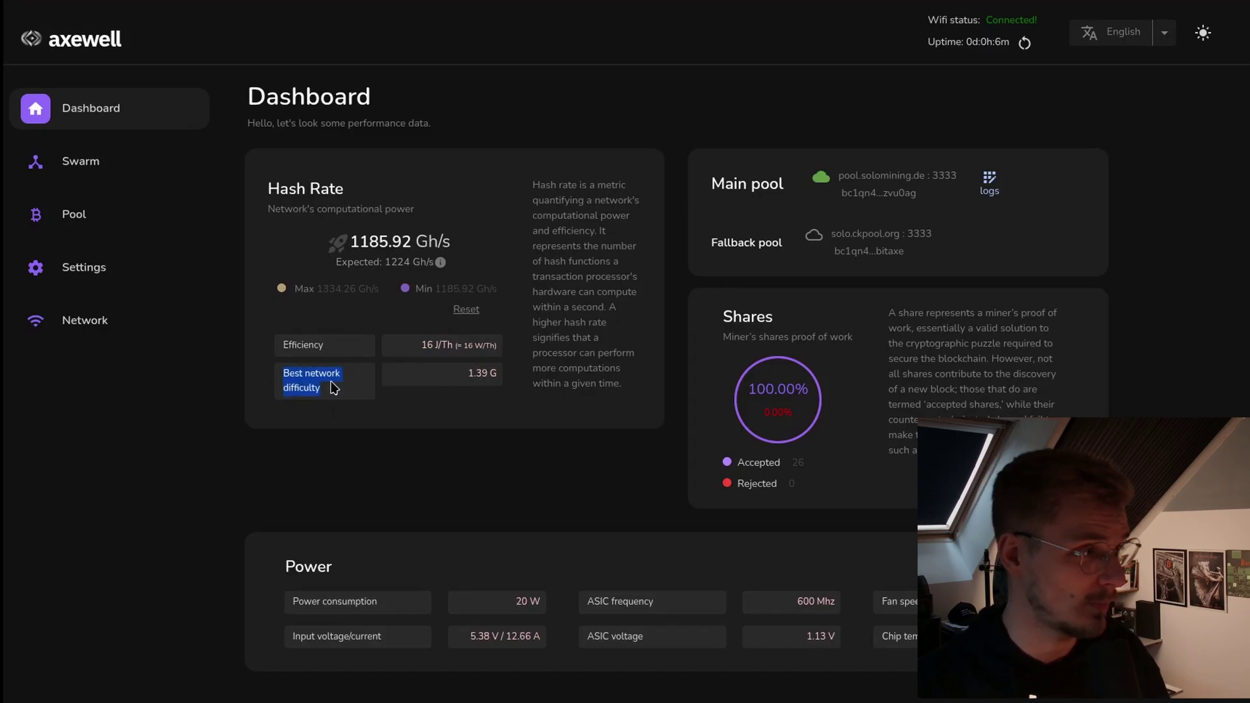
pyautogui.doubleClick(311, 390)
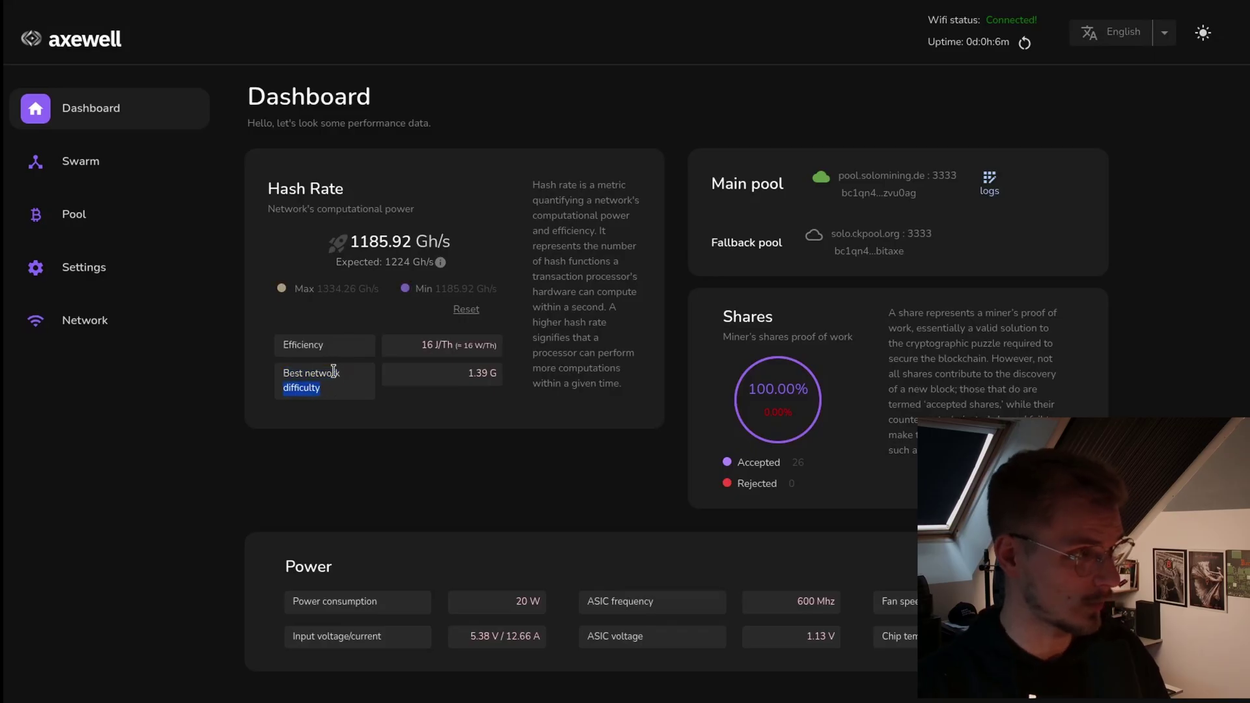
pyautogui.tripleClick(334, 371)
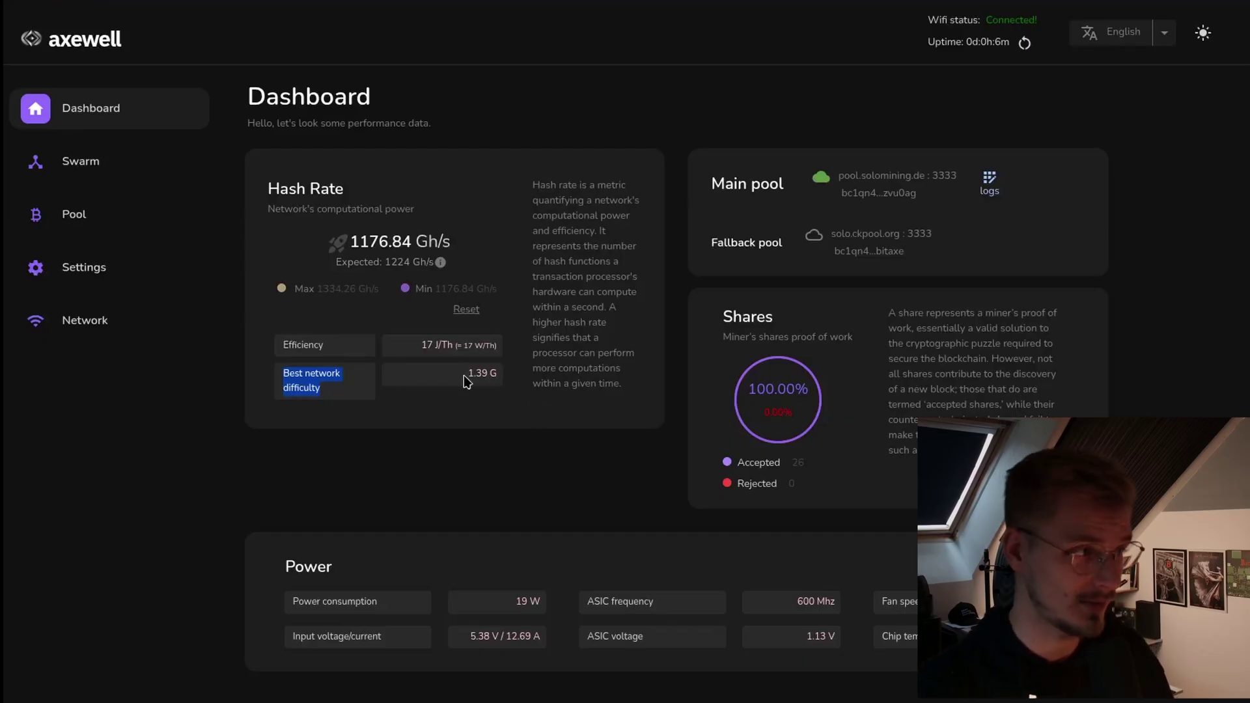
pyautogui.click(458, 431)
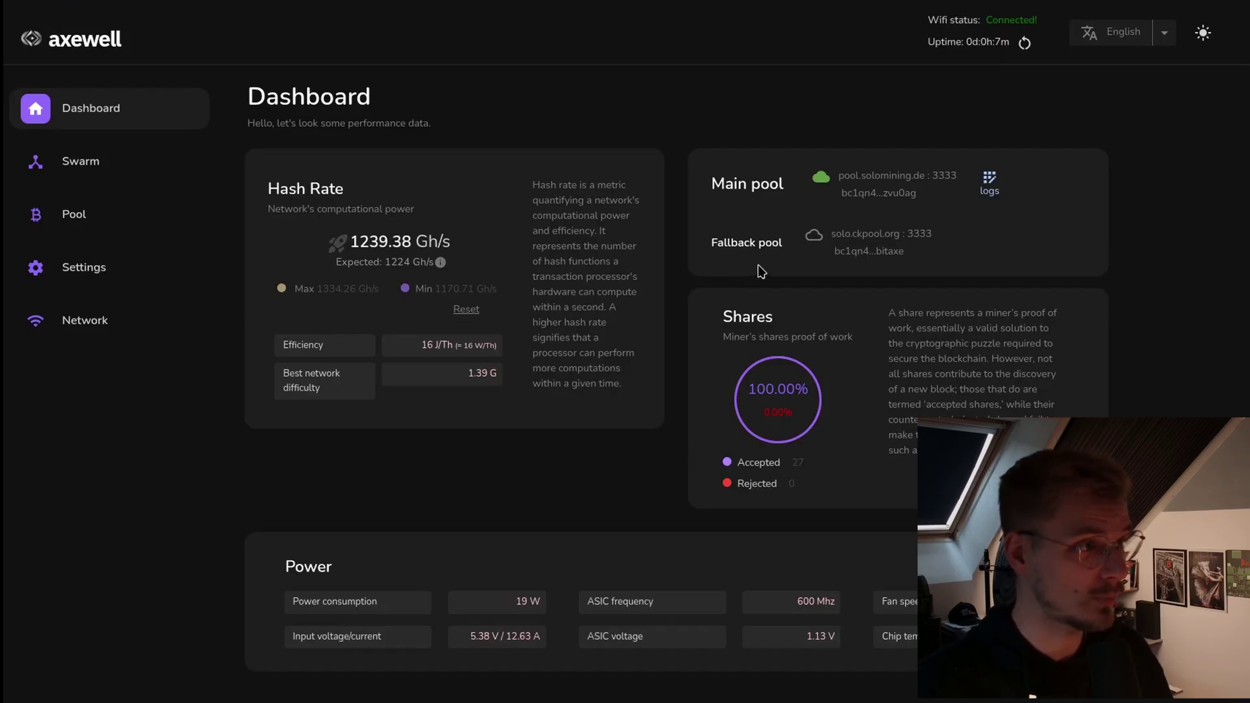
pyautogui.click(999, 187)
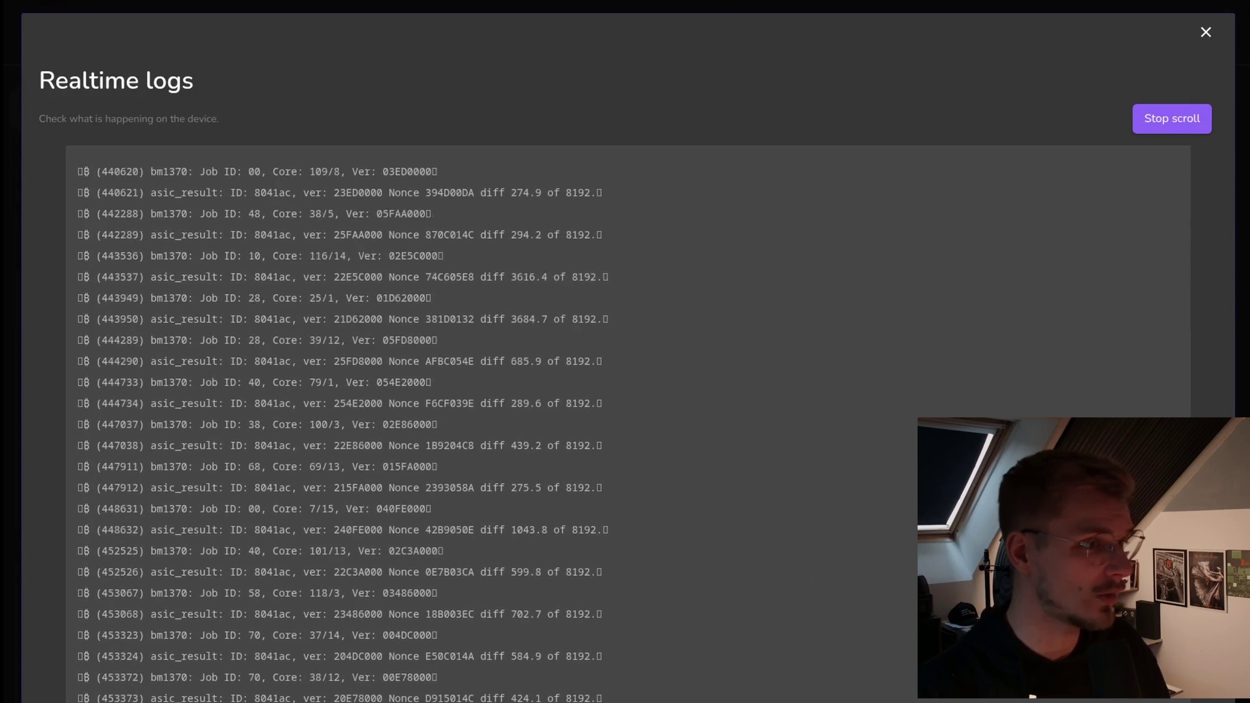
pyautogui.click(1206, 32)
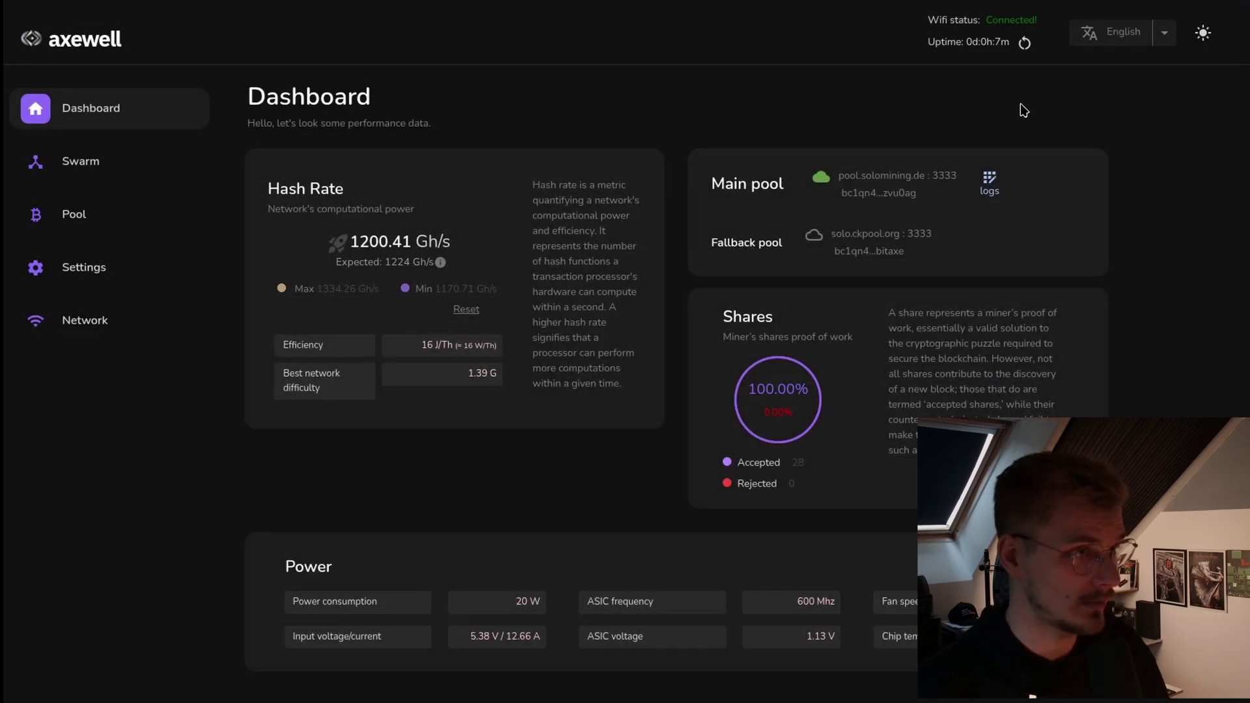
# Show the language list from the English selector in the top bar
pyautogui.click(1166, 36)
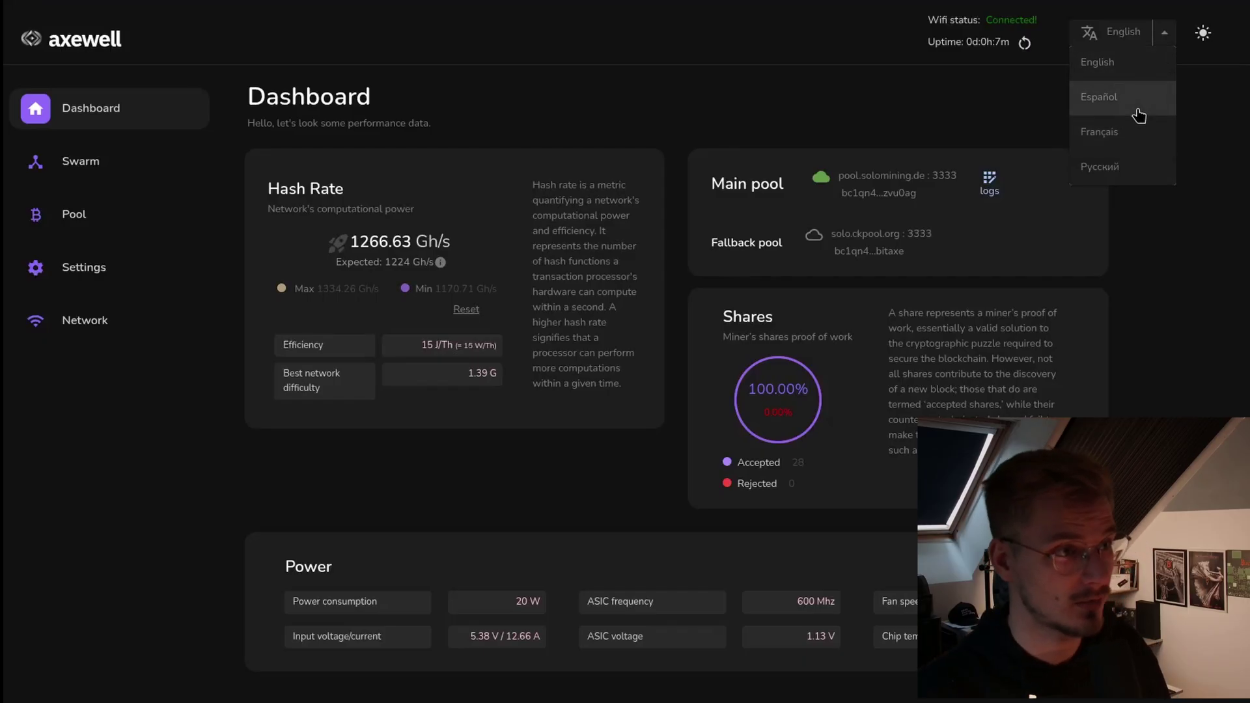
# Keep English, switch to the light theme, then back to the dark theme
pyautogui.click(1218, 202)
pyautogui.click(1204, 33)
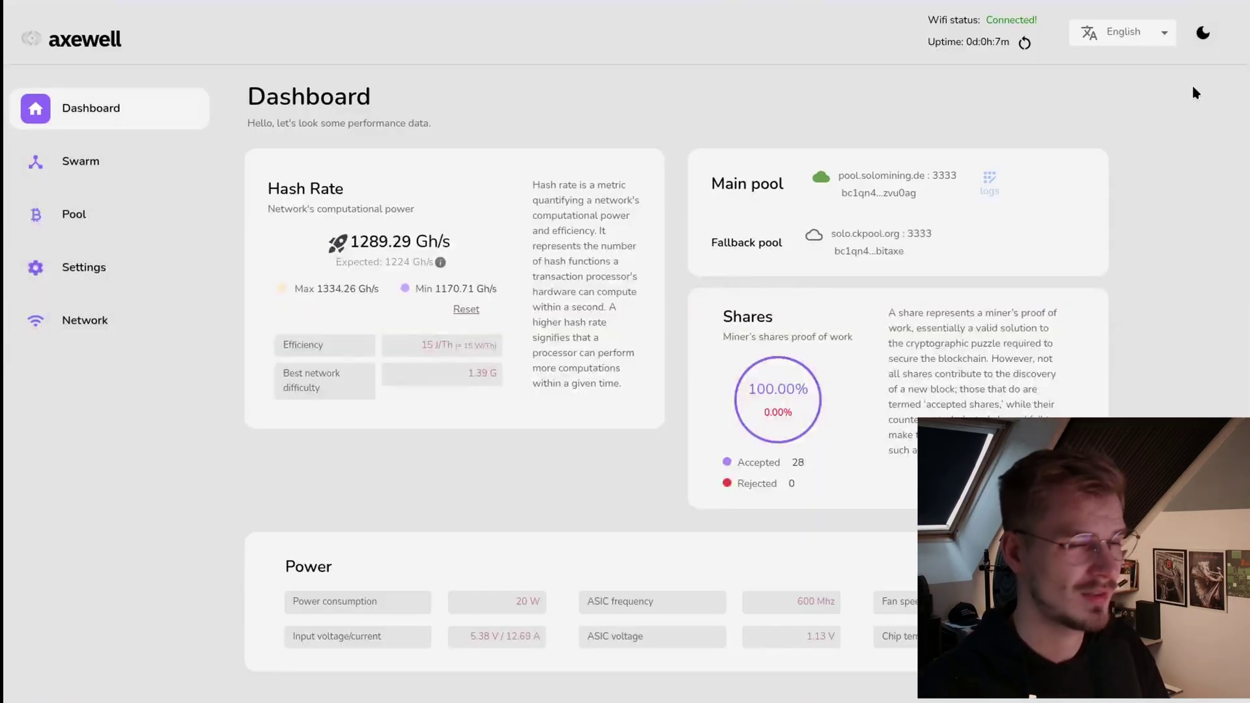
pyautogui.click(1196, 35)
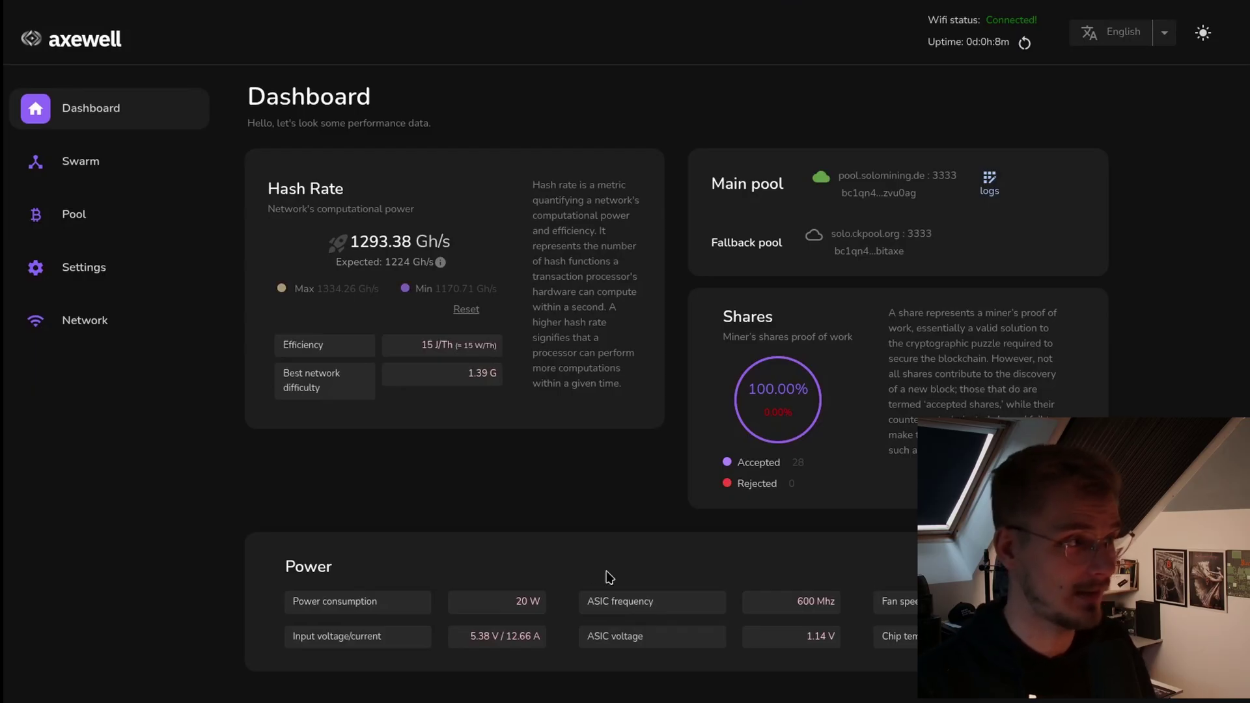
# Go to the Swarm page and let its Devices table and cost panels load
pyautogui.click(121, 174)
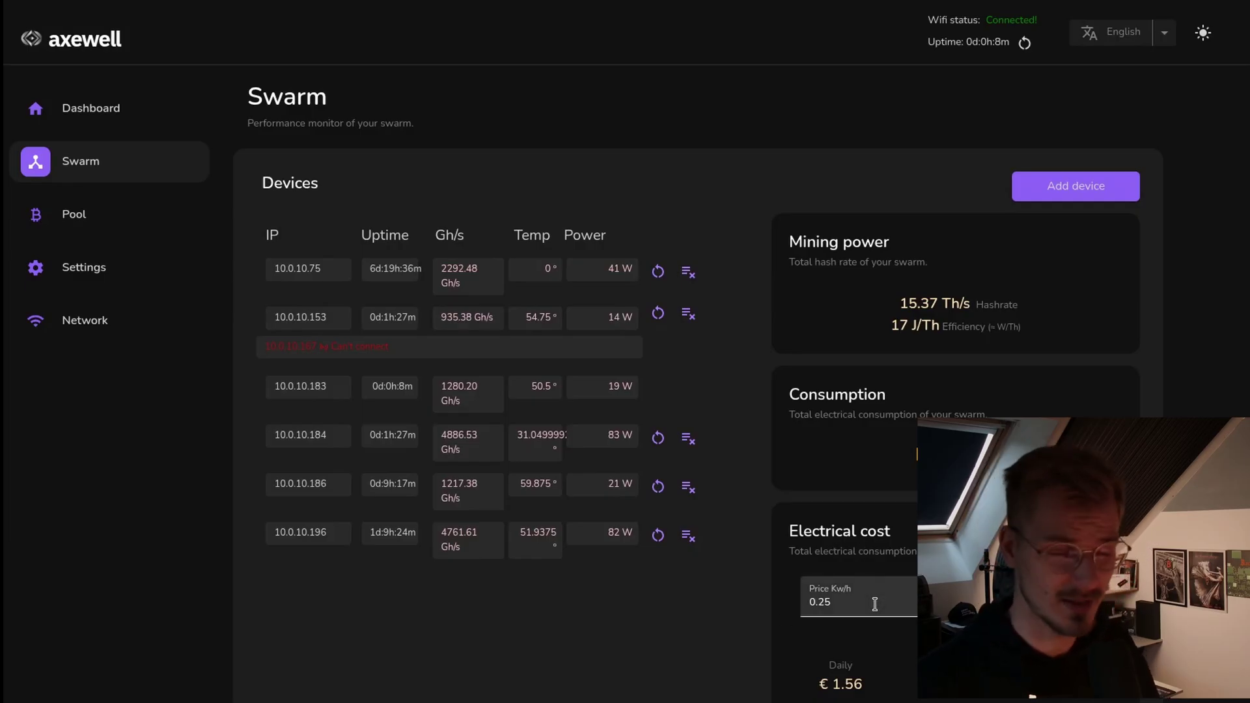
# Change the swarm currency from € (EUR) to $ (USD) and the Price Kw/h to 0.0
pyautogui.click(858, 600)
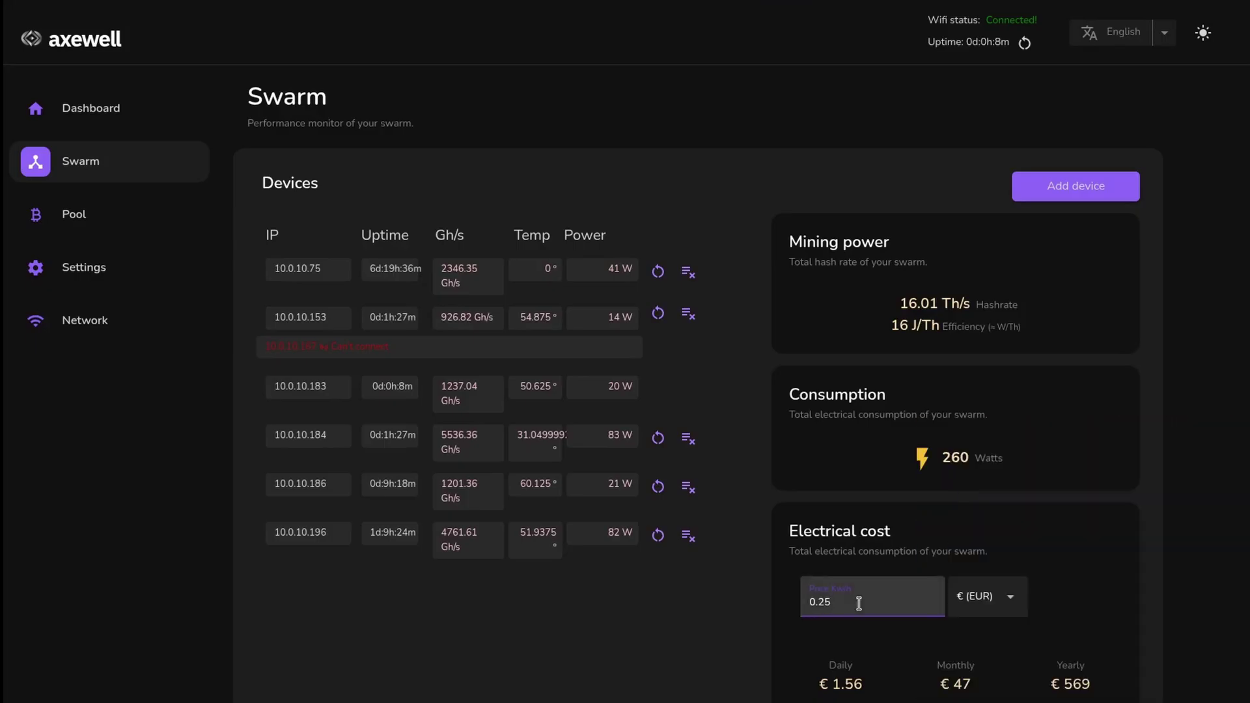
pyautogui.press('BackSpace')
pyautogui.press('BackSpace')
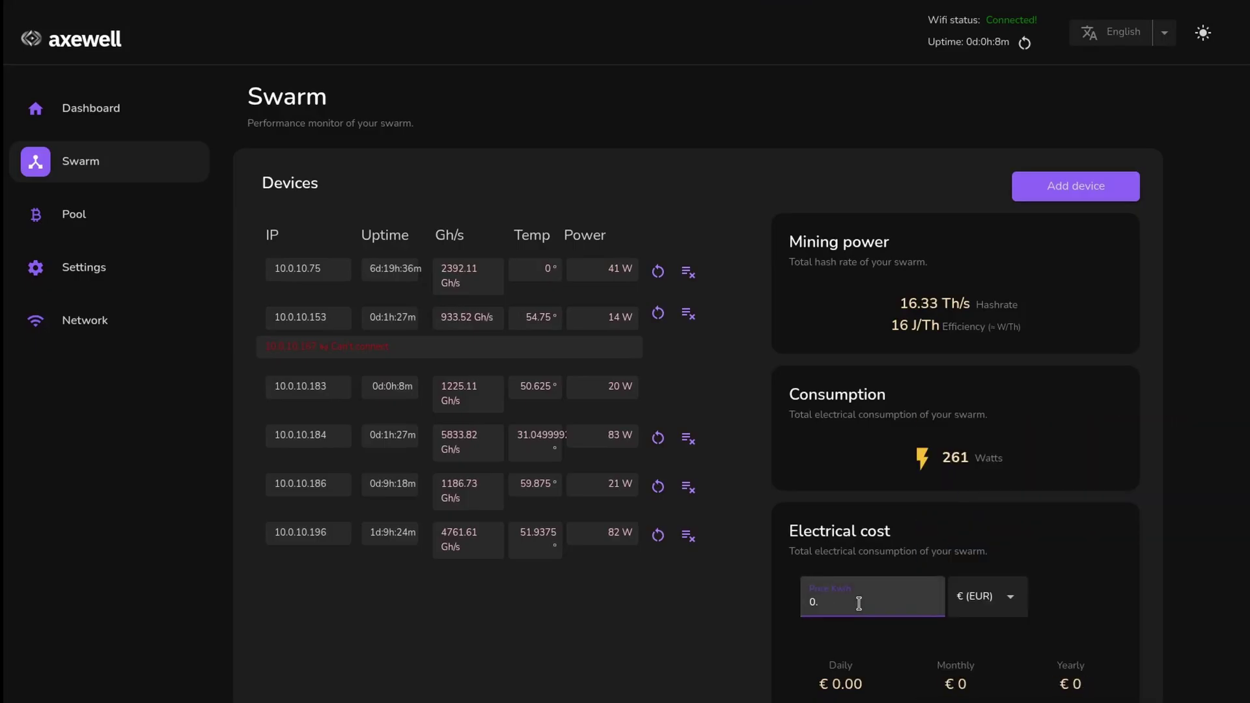
pyautogui.write('1')
pyautogui.click(1021, 596)
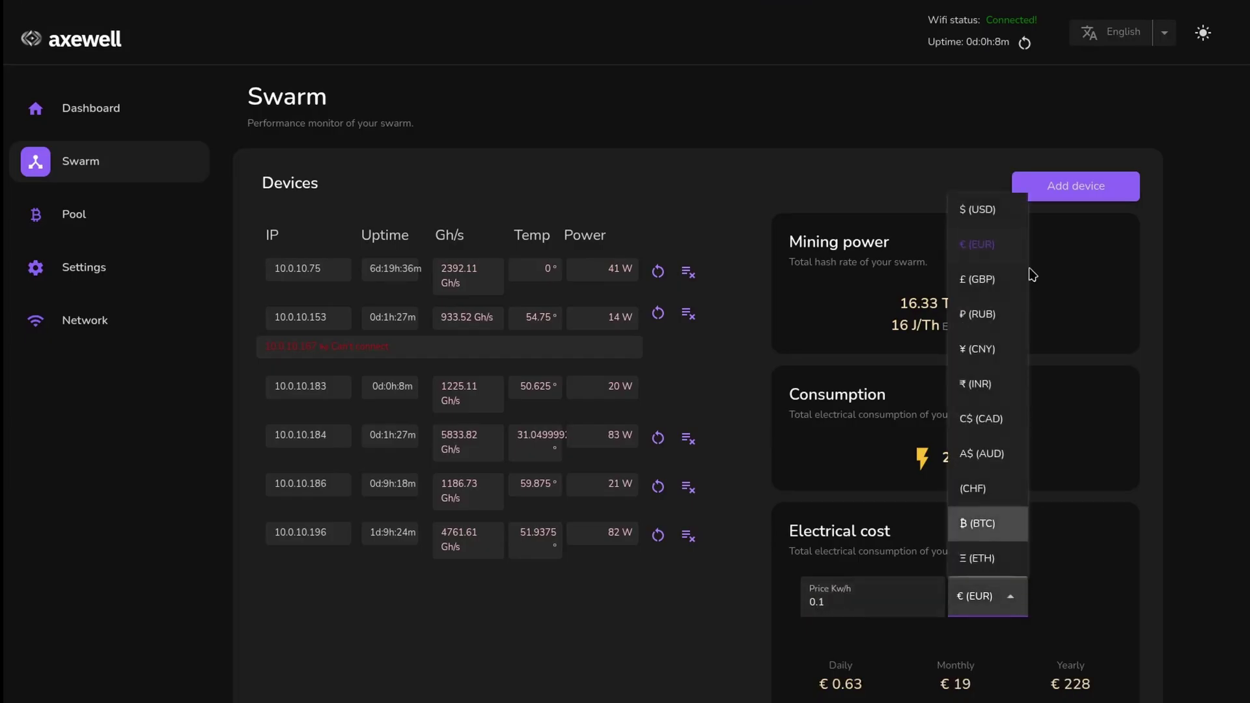
pyautogui.click(981, 209)
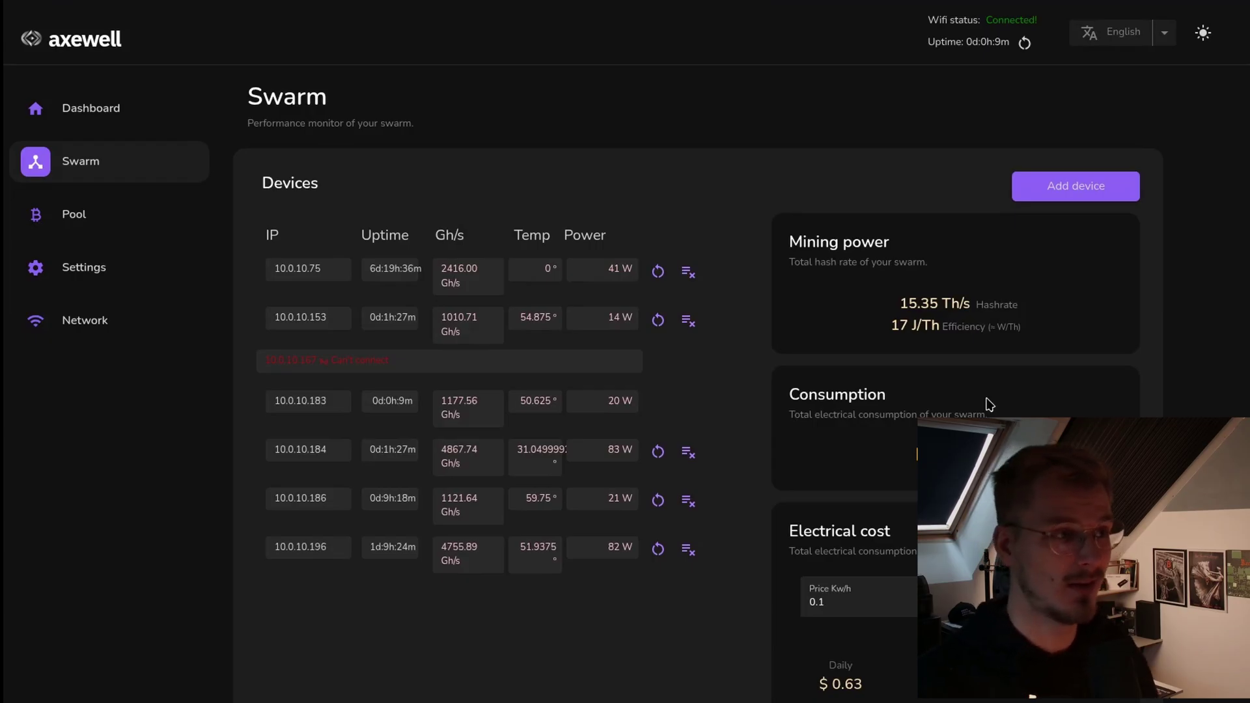
pyautogui.click(890, 616)
pyautogui.press('BackSpace')
pyautogui.write('0')
pyautogui.press('Tab')
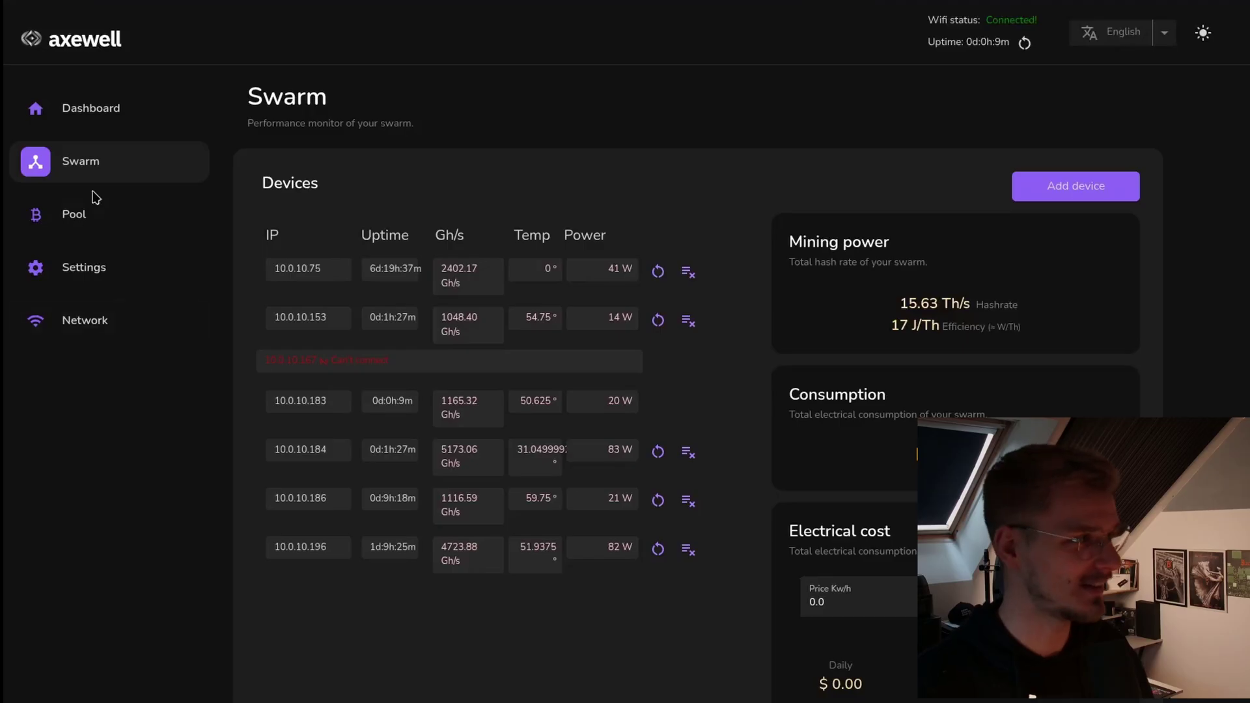
# On the Pool page, toggle Enable Extranonce on and back off, then go to Settings
pyautogui.click(89, 218)
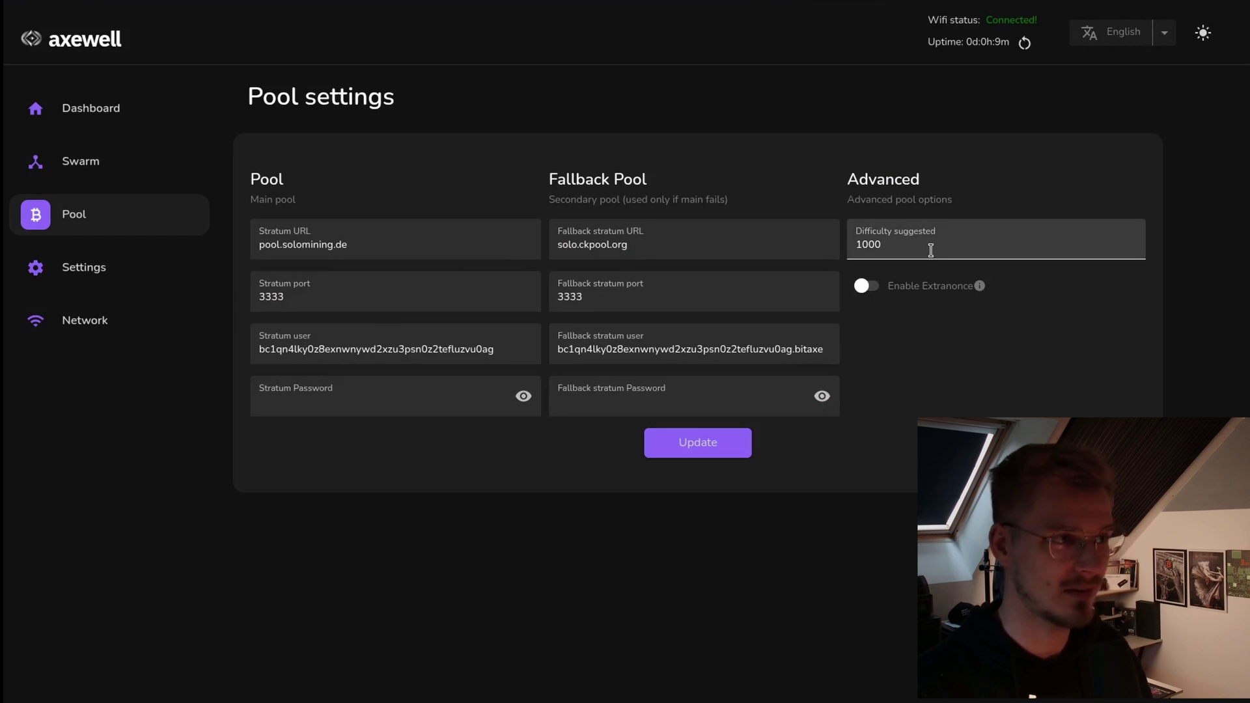
pyautogui.click(868, 286)
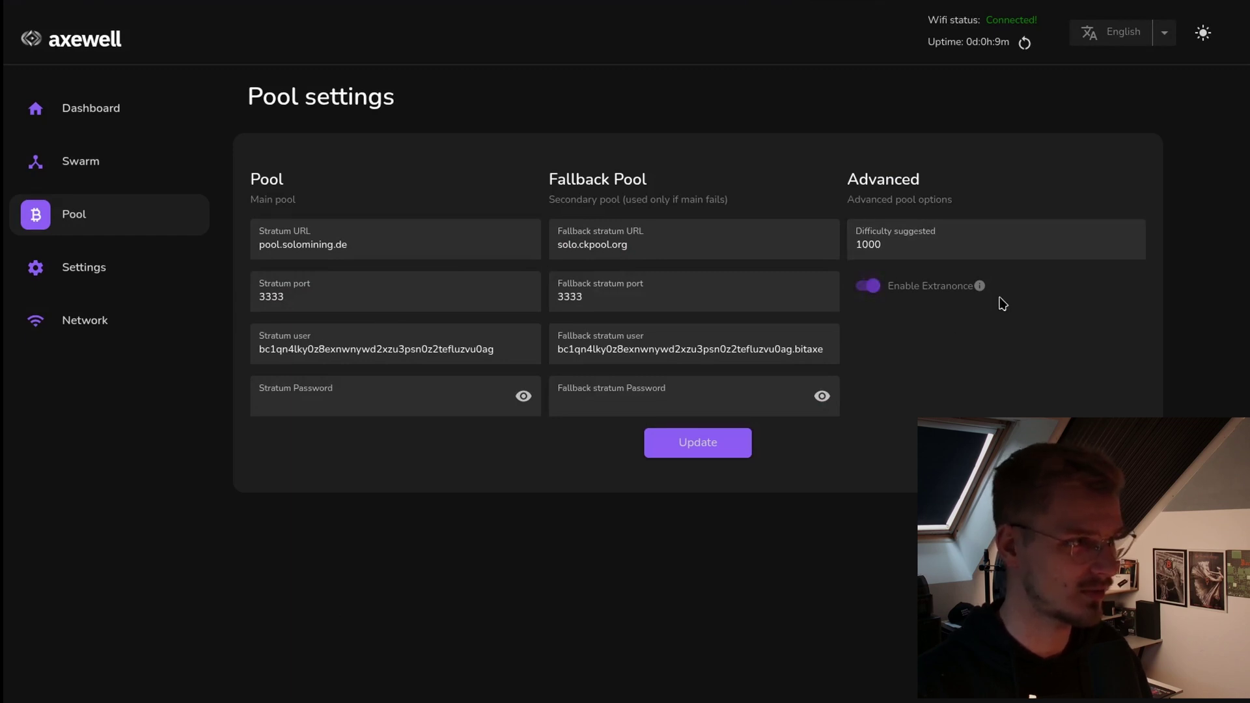
pyautogui.click(868, 286)
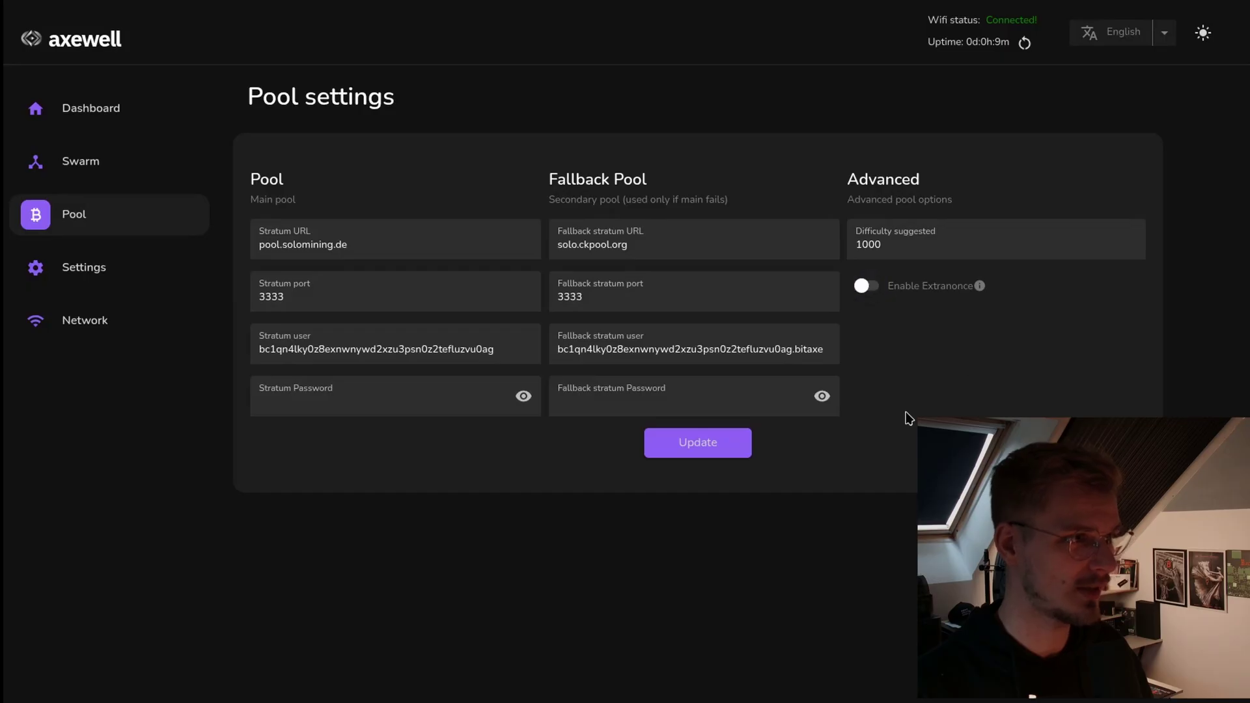
pyautogui.click(55, 265)
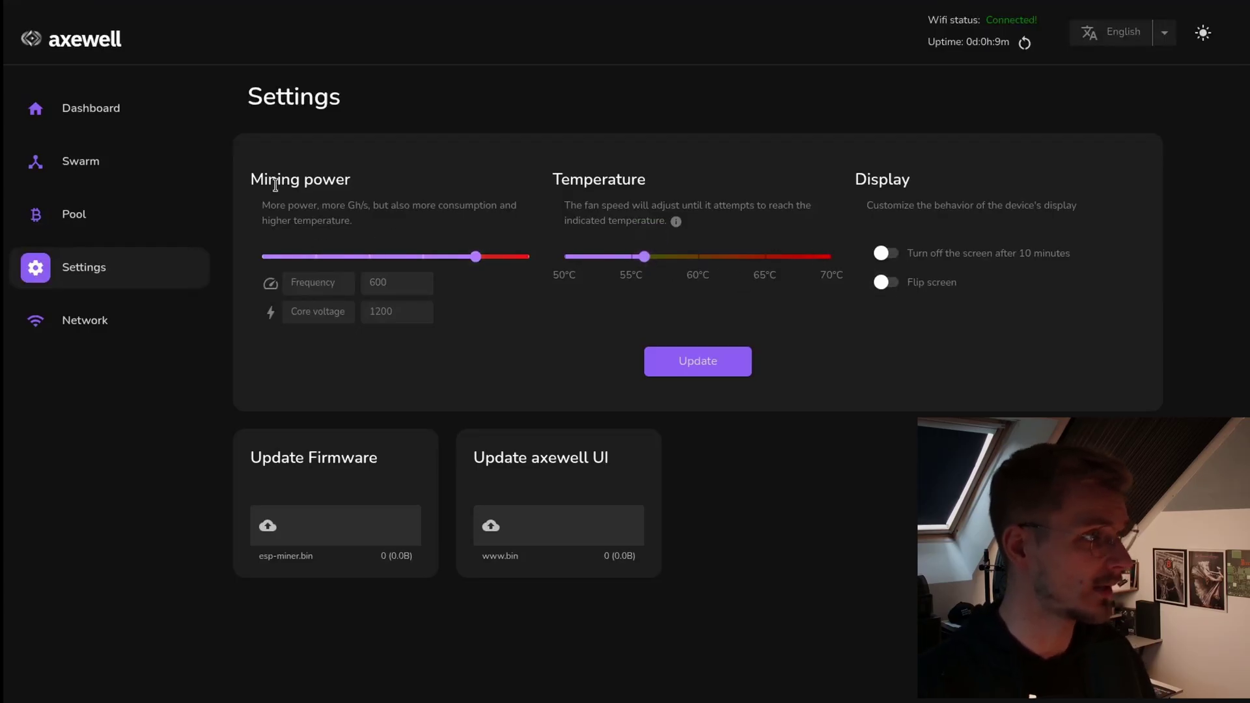
# Slide Mining power down so Frequency reads 550 and Core voltage 1150
pyautogui.moveTo(481, 259); pyautogui.dragTo(423, 259)
pyautogui.doubleClick(403, 315)
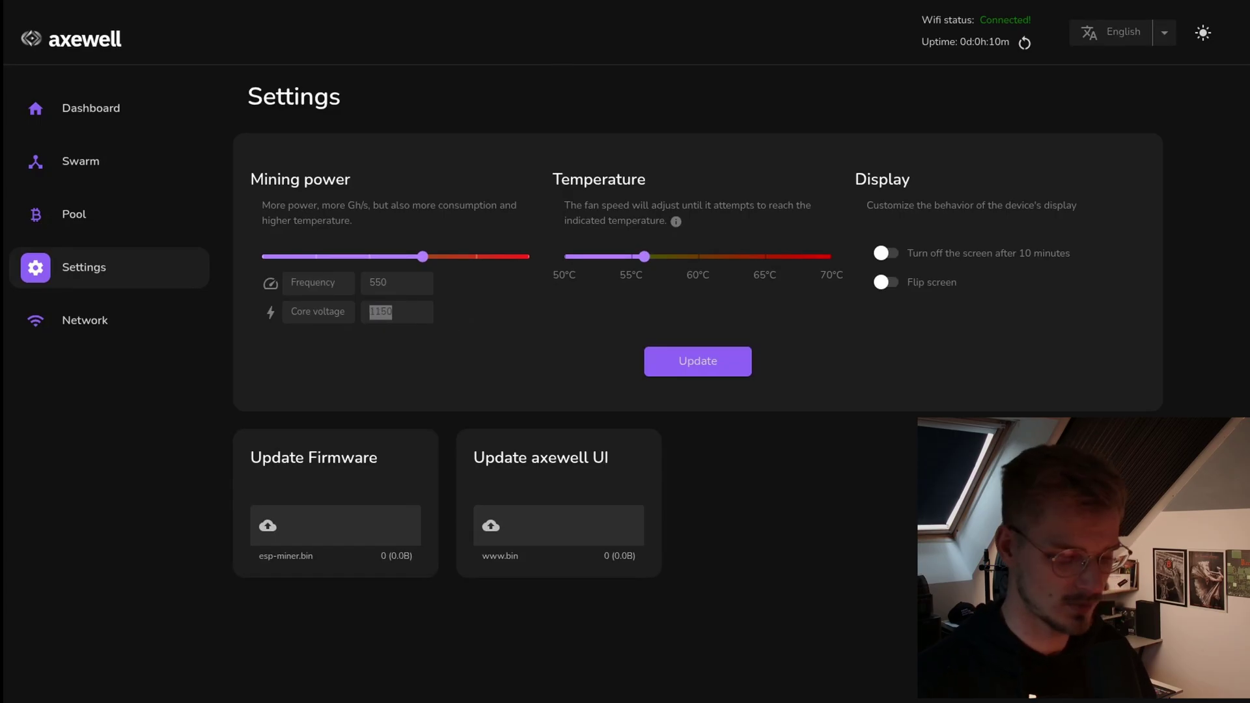
pyautogui.write('?o')
pyautogui.press('Escape')
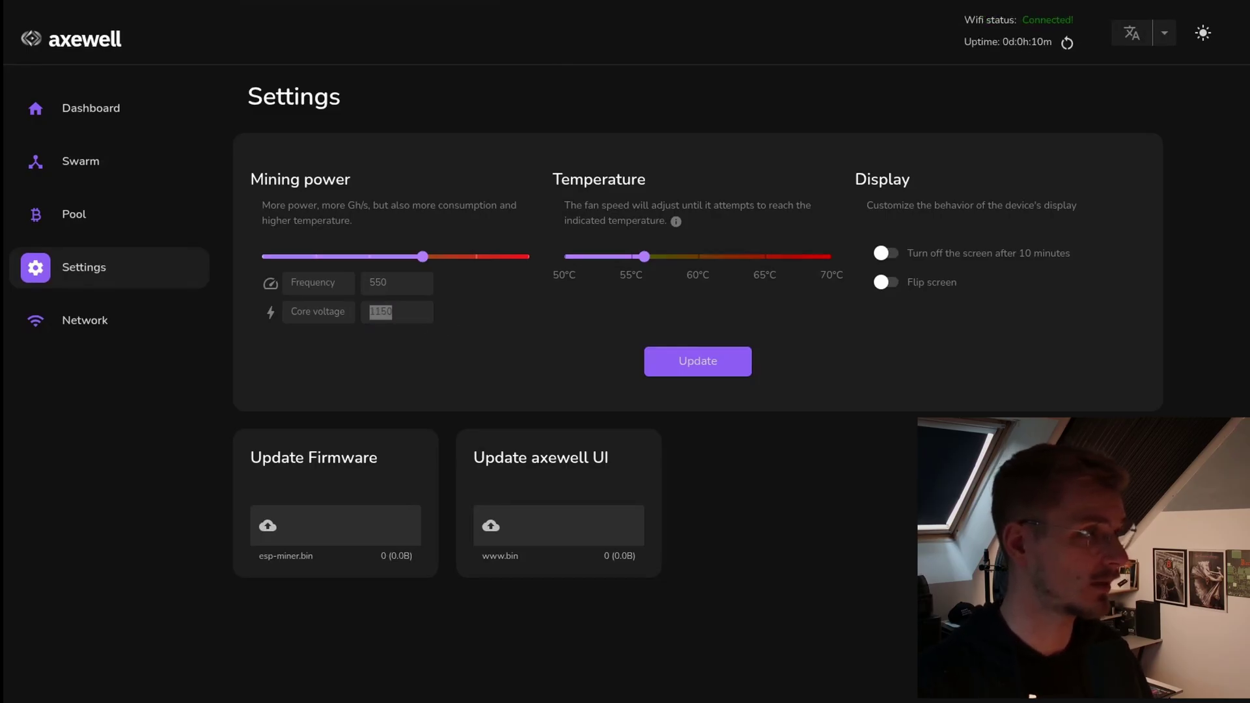
pyautogui.click(594, 13)
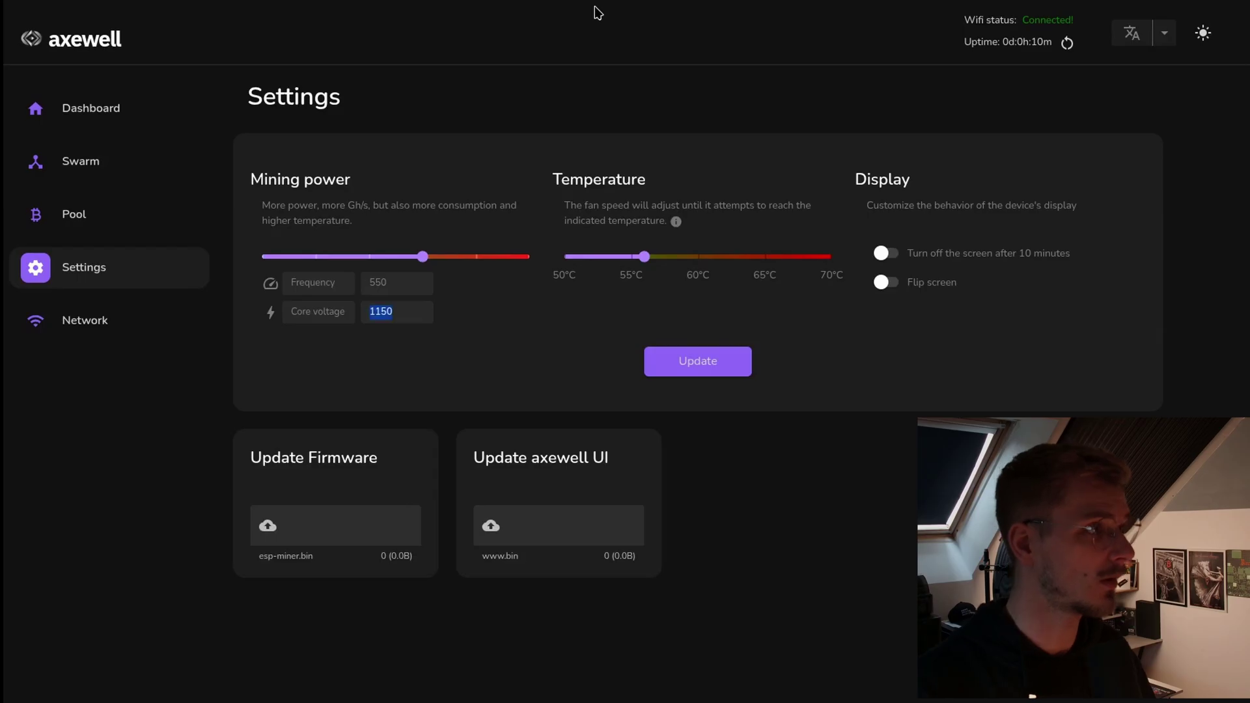
pyautogui.click(377, 350)
pyautogui.moveTo(424, 257)
pyautogui.mouseDown()
pyautogui.moveTo(257, 257)
pyautogui.moveTo(511, 254)
pyautogui.moveTo(424, 257)
pyautogui.mouseUp()
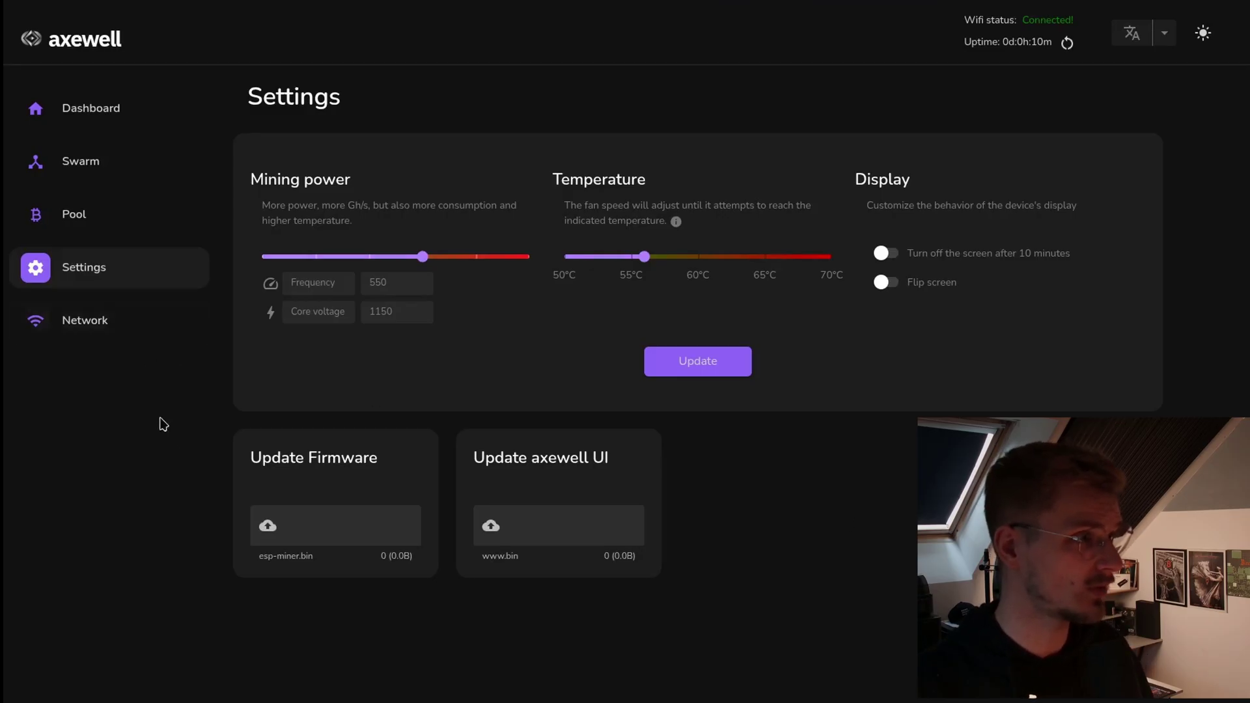
# View the Network settings, select the hostname bitaxe, then return to the Dashboard
pyautogui.click(123, 329)
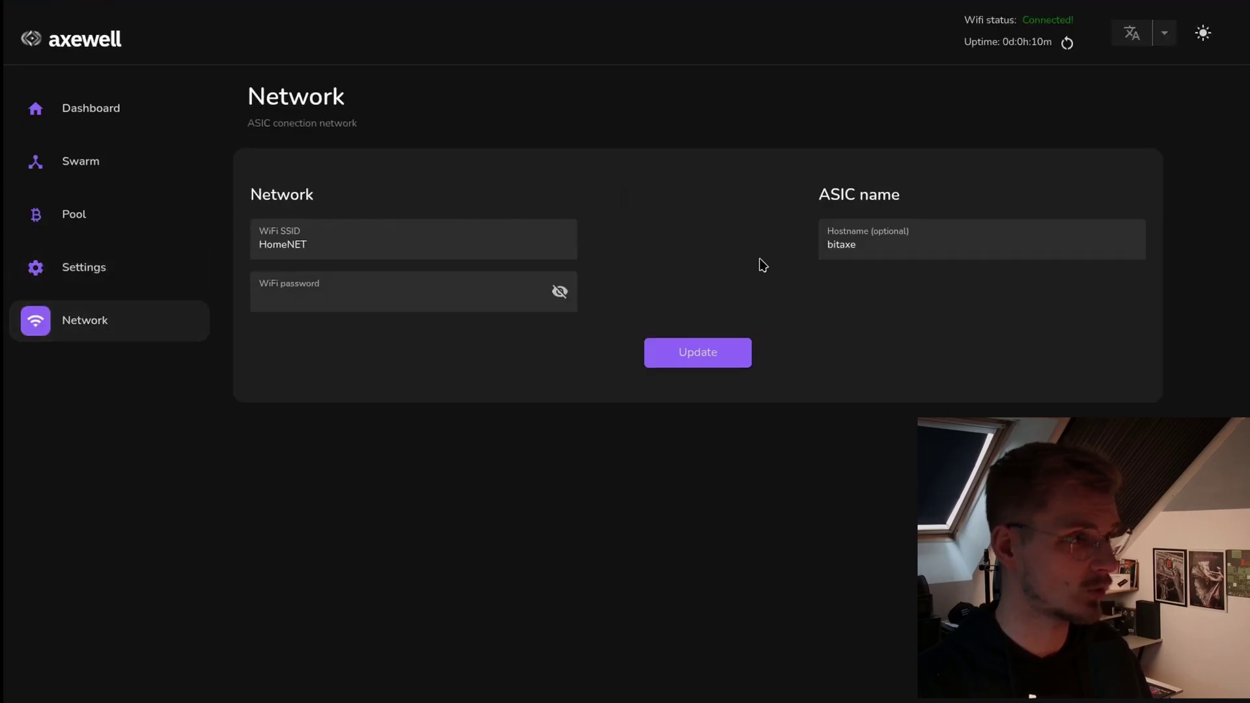
pyautogui.doubleClick(912, 246)
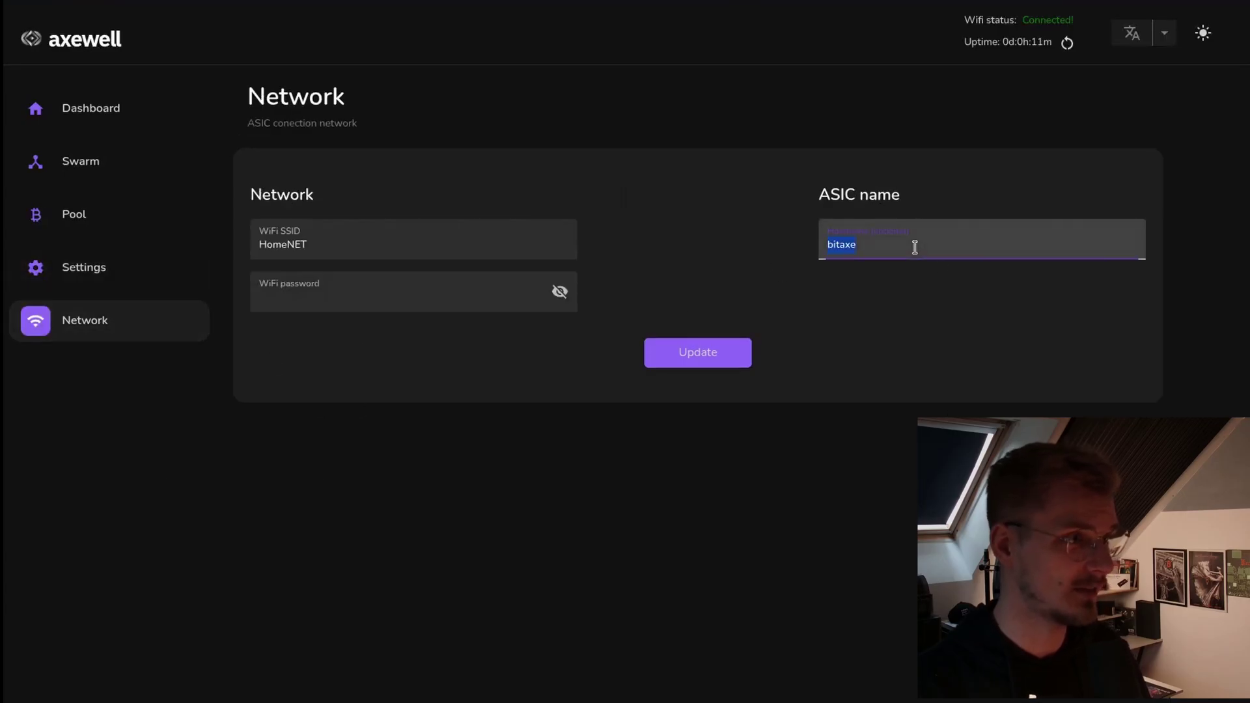
pyautogui.click(91, 108)
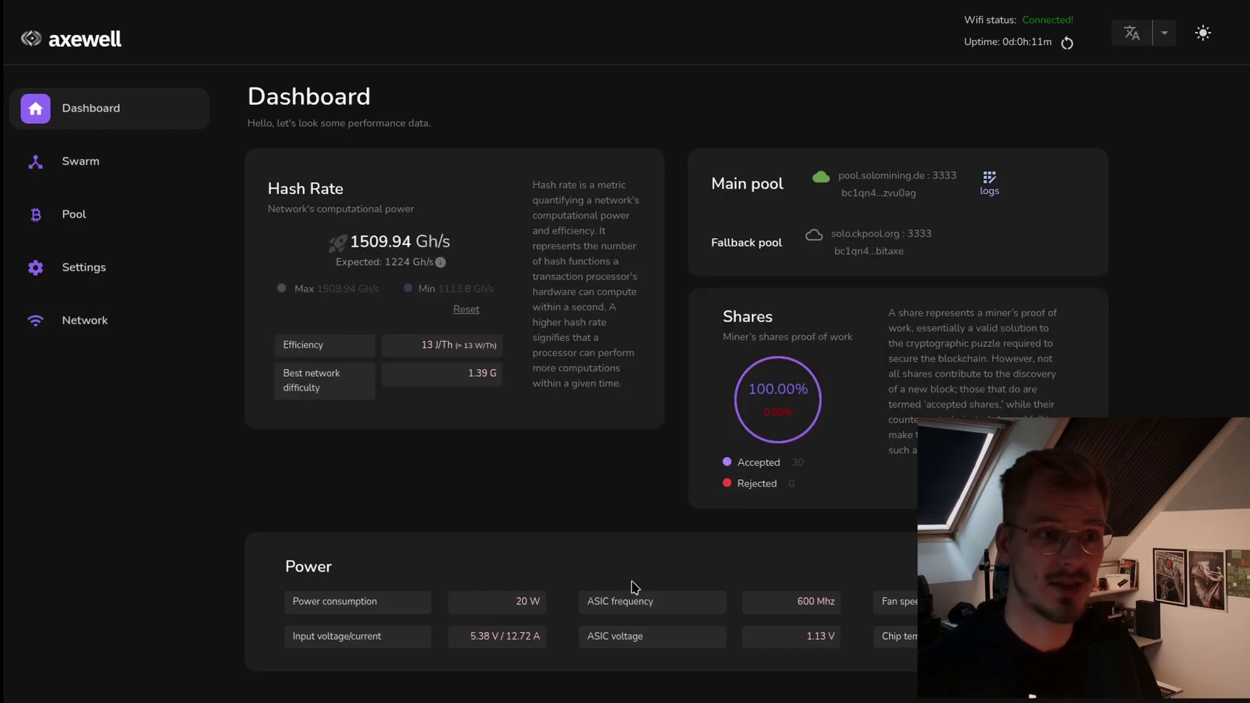